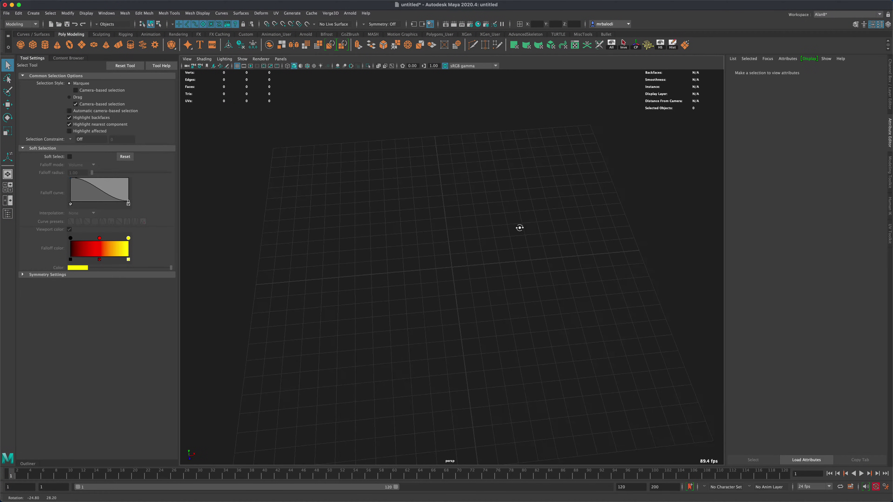
Pick the EP Curve Tool from the Curves / Surfaces shelf
alt+middle_drag(358, 183, 350, 186)
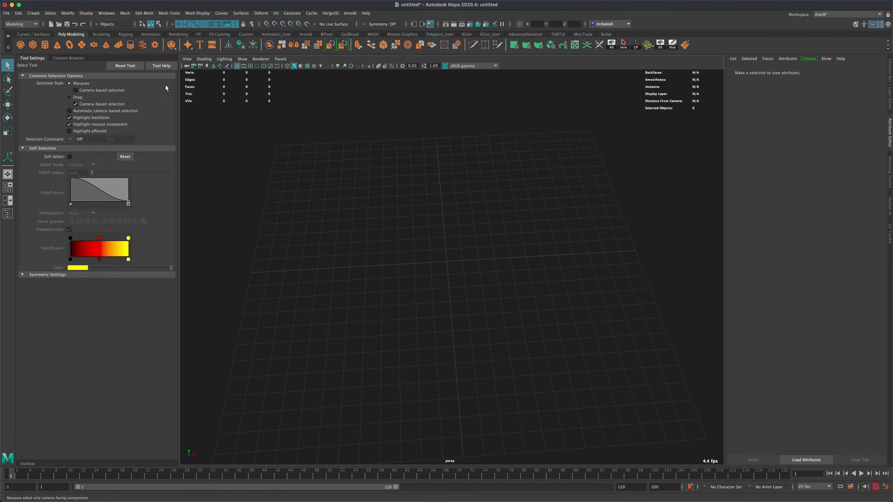
click(38, 34)
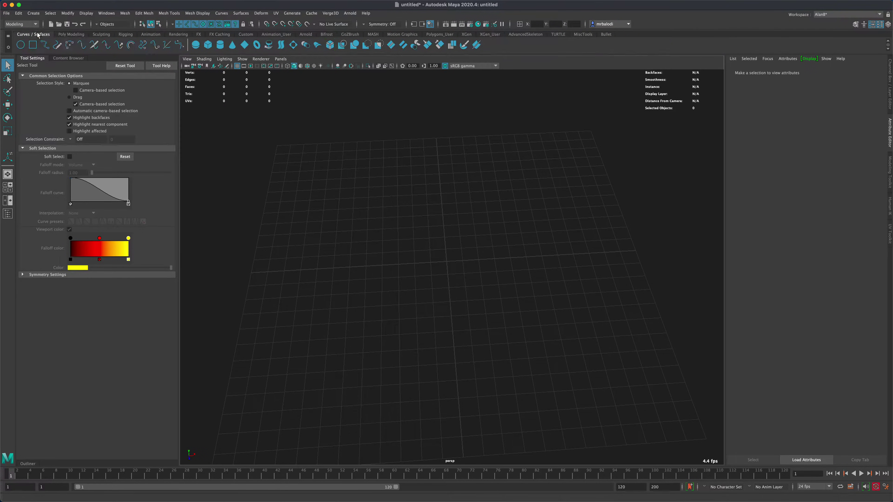
click(44, 45)
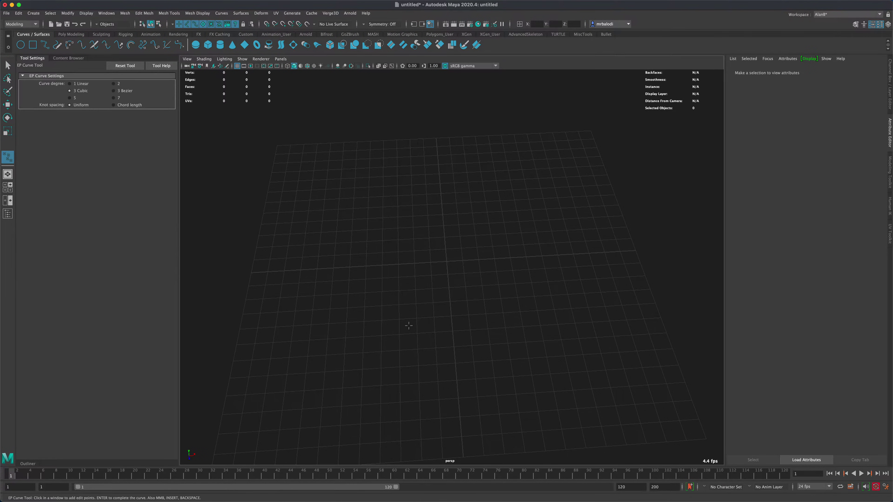
Place the outer loop of edit points, sweeping up from the grid's lower edge
click(410, 405)
click(442, 378)
click(483, 345)
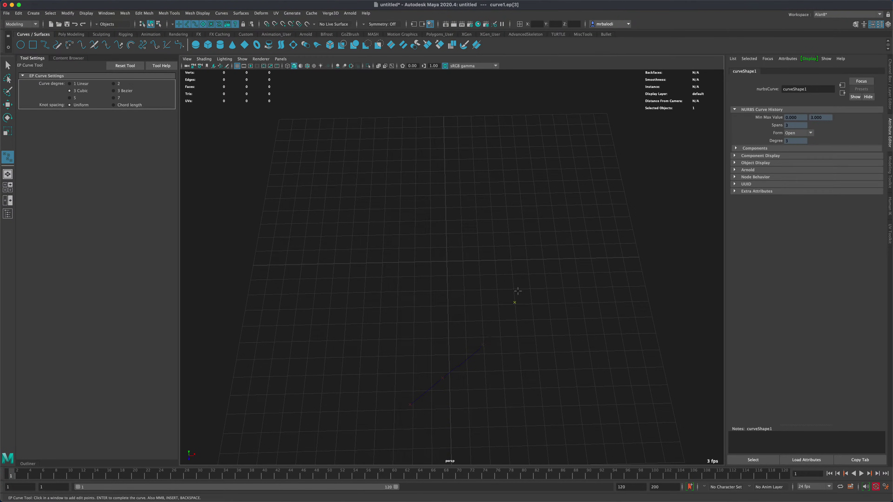
click(526, 243)
click(499, 186)
click(439, 161)
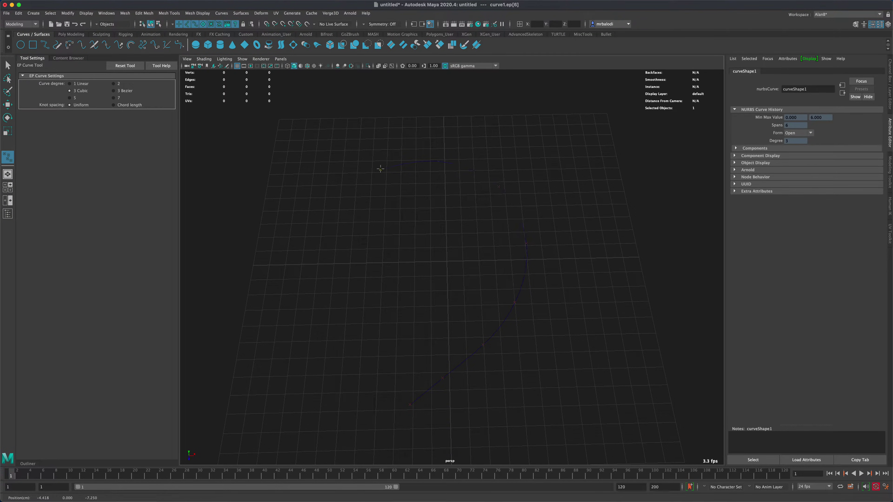
click(380, 169)
click(338, 203)
click(338, 254)
click(369, 302)
Wind the remaining edit points inward, ending the spiral near the center
click(419, 318)
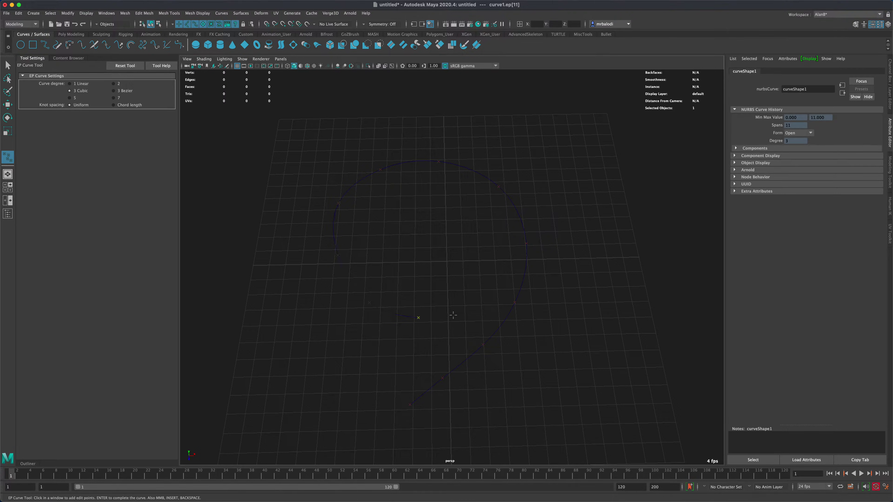
click(477, 303)
click(475, 204)
click(424, 179)
click(451, 212)
click(404, 235)
click(447, 287)
click(439, 257)
Finish curve1, switch it to Control Vertex mode, and activate the Move tool
key(q)
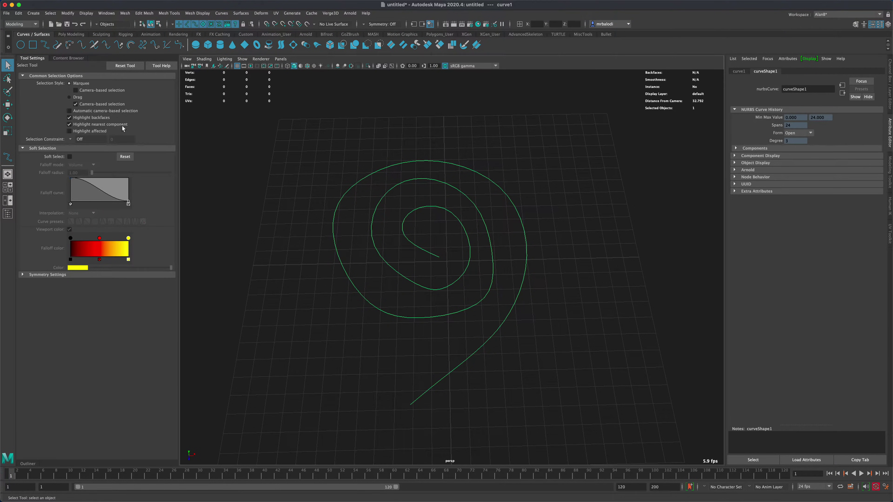
alt+drag(416, 228, 472, 258)
right_drag(473, 255, 449, 255)
mouse_move(448, 256)
alt+mouse_down()
mouse_move(577, 278)
mouse_move(465, 241)
mouse_move(441, 260)
alt+mouse_up()
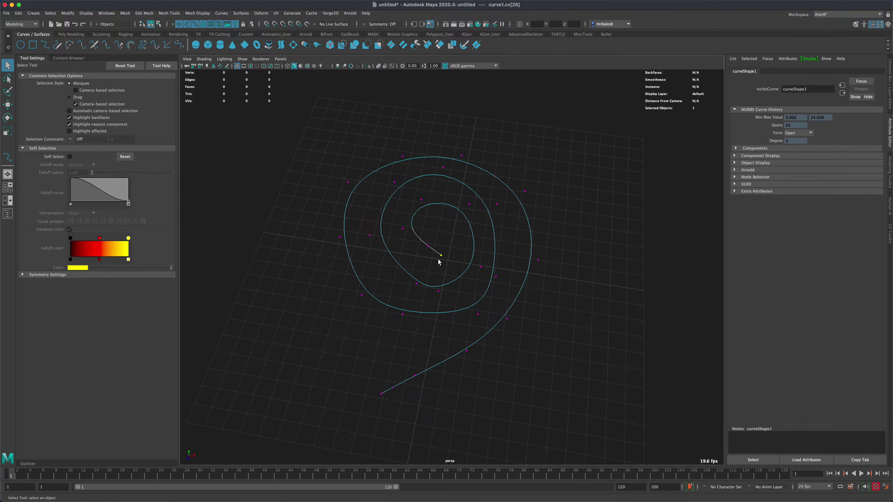
key(w)
Move CVs on the spiral's inner end, lower loop and inner loop to round them
middle_drag(482, 307, 486, 296)
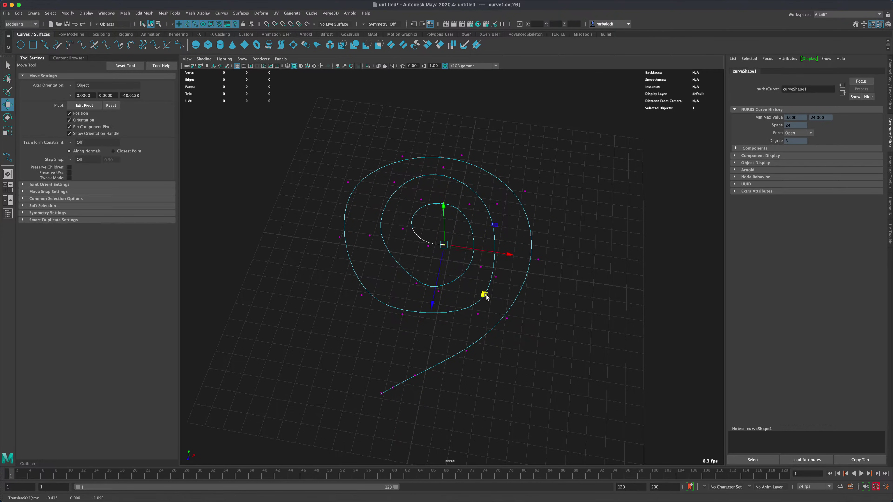
drag(399, 303, 416, 332)
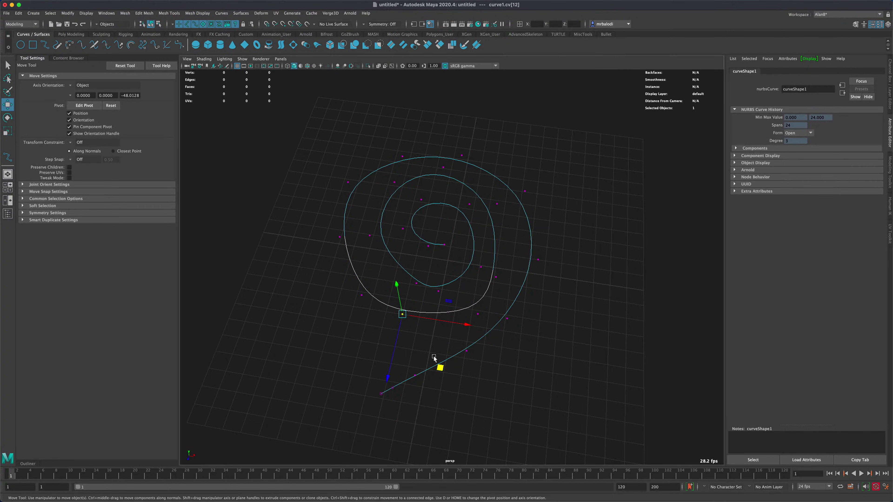
click(445, 380)
drag(397, 302, 416, 336)
middle_drag(441, 368, 442, 379)
drag(413, 270, 429, 305)
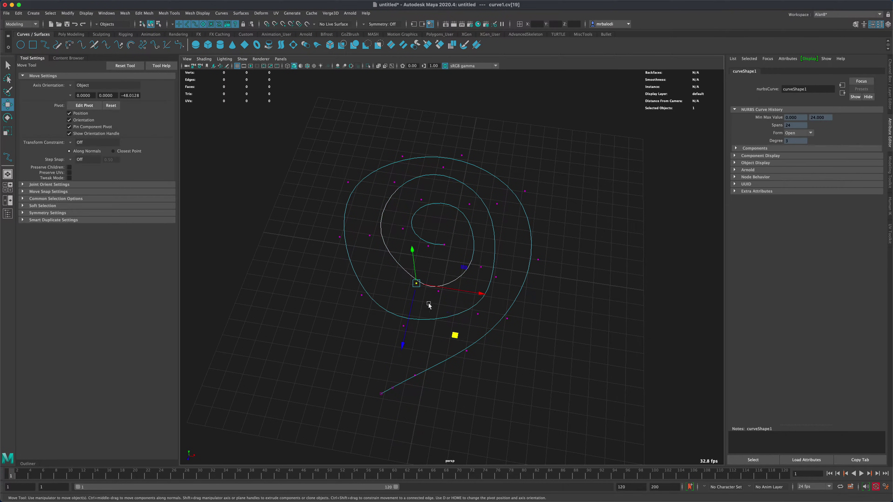
middle_drag(456, 339, 428, 326)
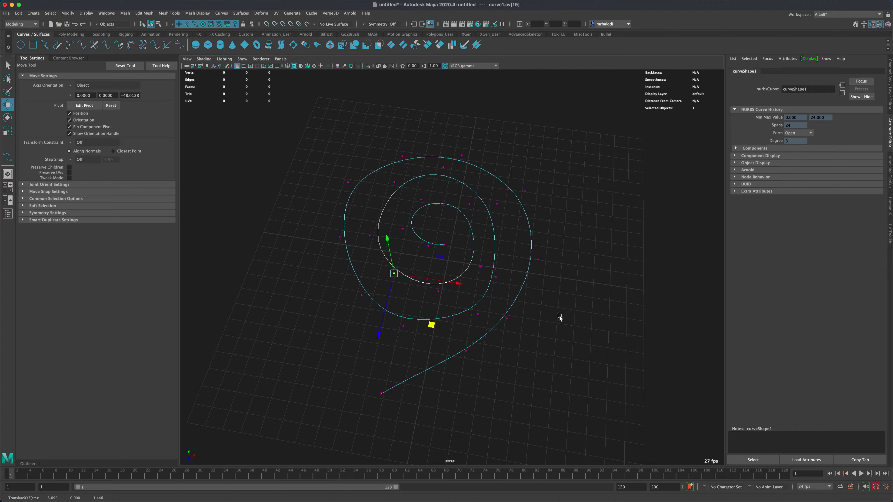
Adjust CVs on the outer right side and top to widen the outer loop
alt+drag(560, 316, 551, 334)
drag(493, 318, 511, 332)
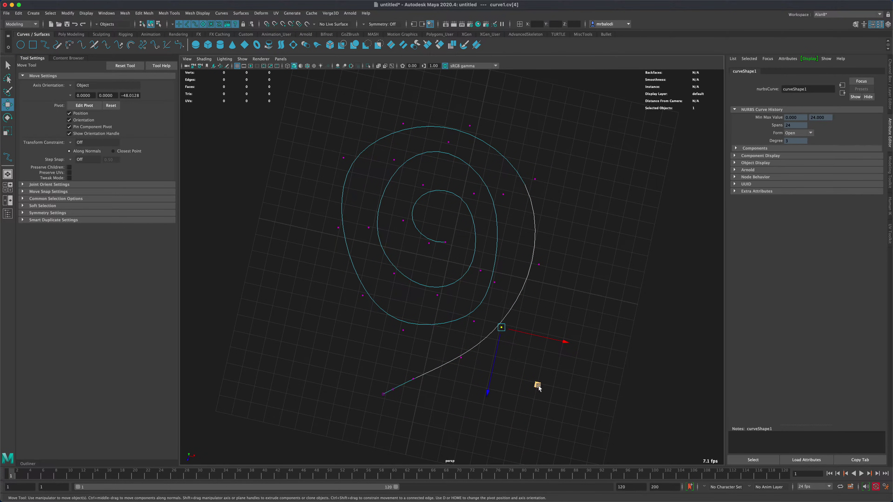
drag(524, 252, 551, 282)
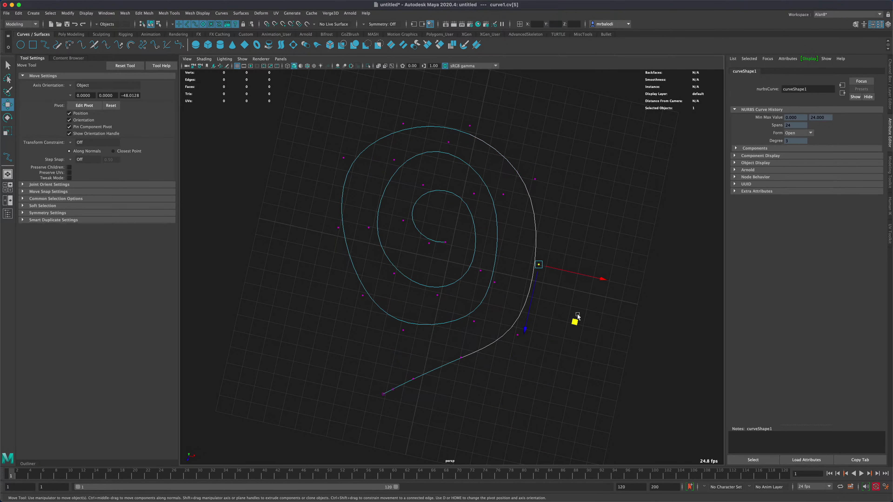
drag(577, 315, 581, 316)
drag(479, 117, 468, 135)
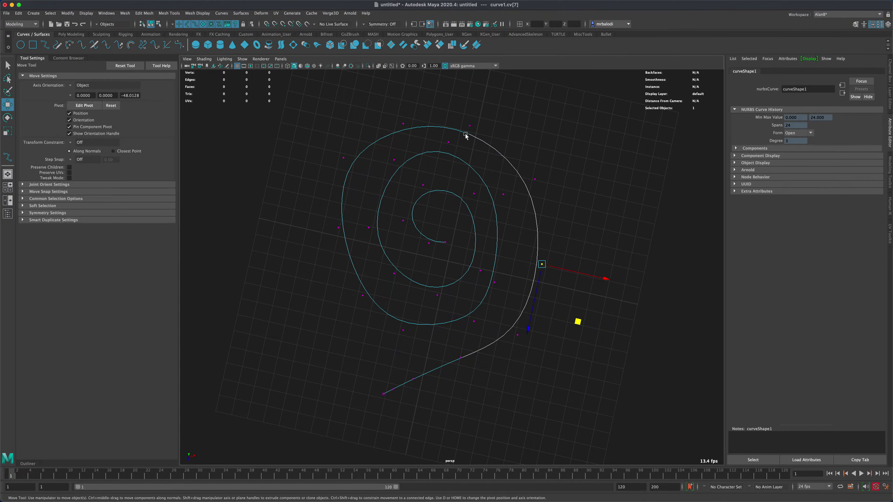
drag(506, 186, 509, 167)
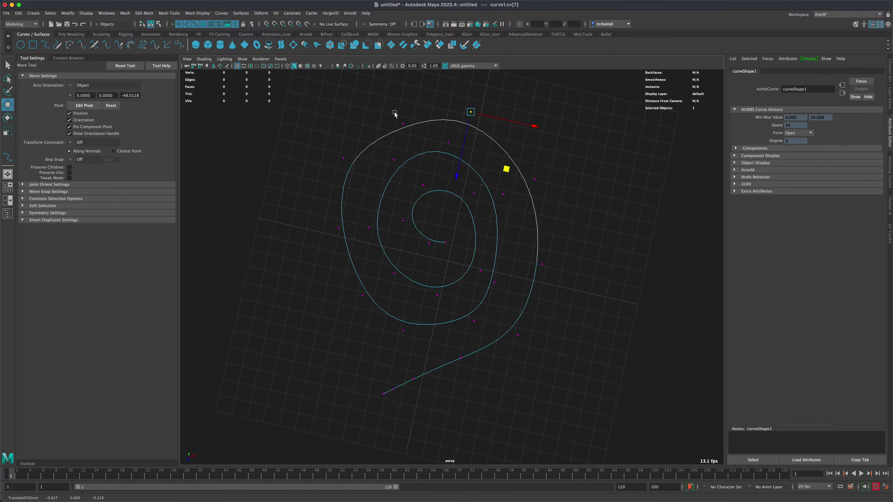
drag(395, 114, 439, 167)
Orbit to check the reshaped spiral and return to the Select Tool
alt+drag(588, 299, 431, 380)
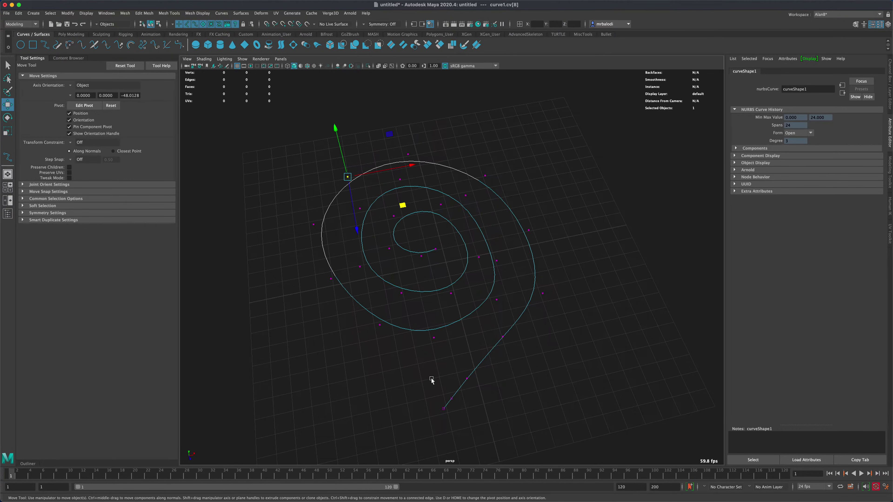
alt+drag(401, 353, 358, 343)
key(q)
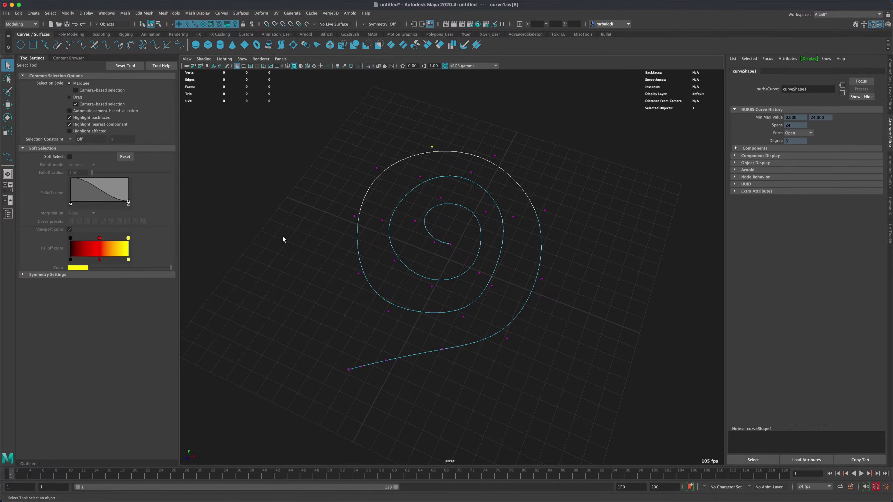
alt+drag(283, 240, 393, 238)
Return curve1 to Object Mode, deselect it, and switch to the Poly Modeling shelf
right_drag(389, 235, 333, 214)
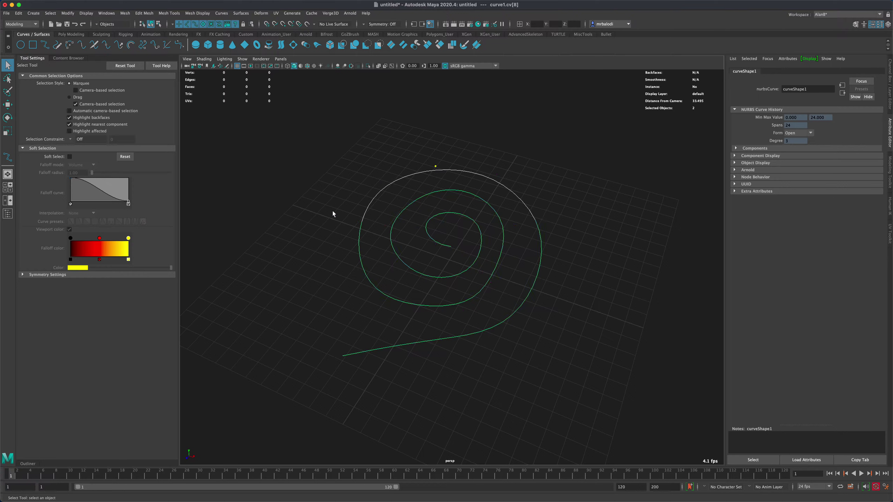
click(333, 214)
alt+drag(333, 213, 310, 208)
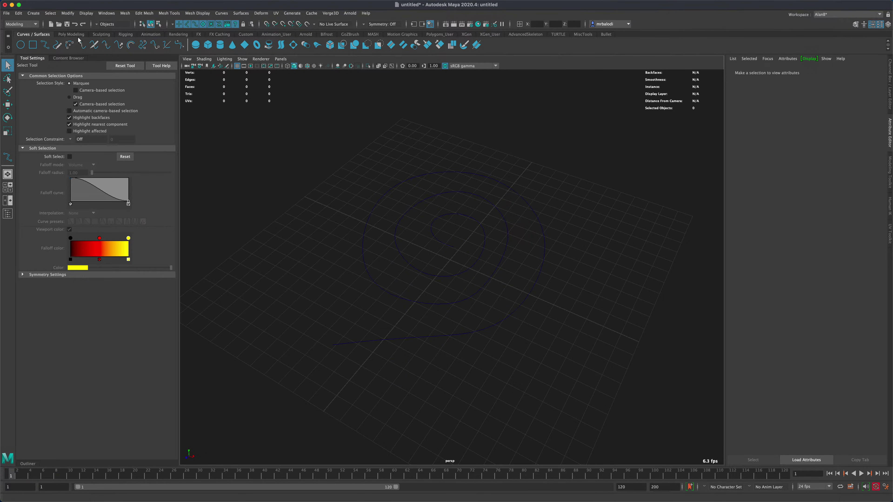
click(71, 34)
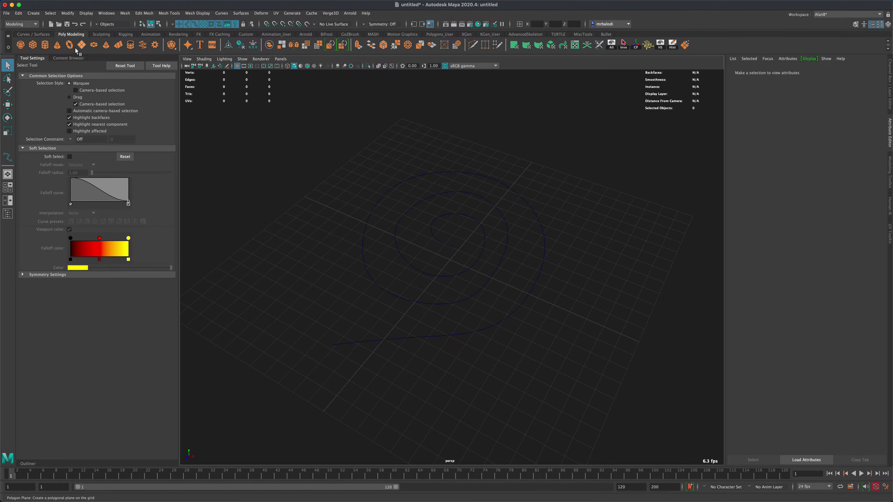
alt+drag(343, 186, 333, 181)
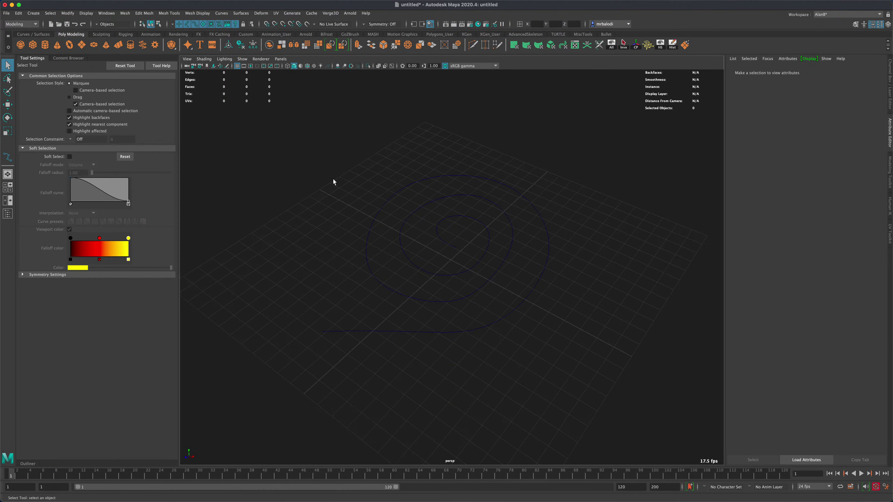
Draw a polygon cylinder on the grid beside the spiral
click(45, 45)
drag(319, 313, 323, 318)
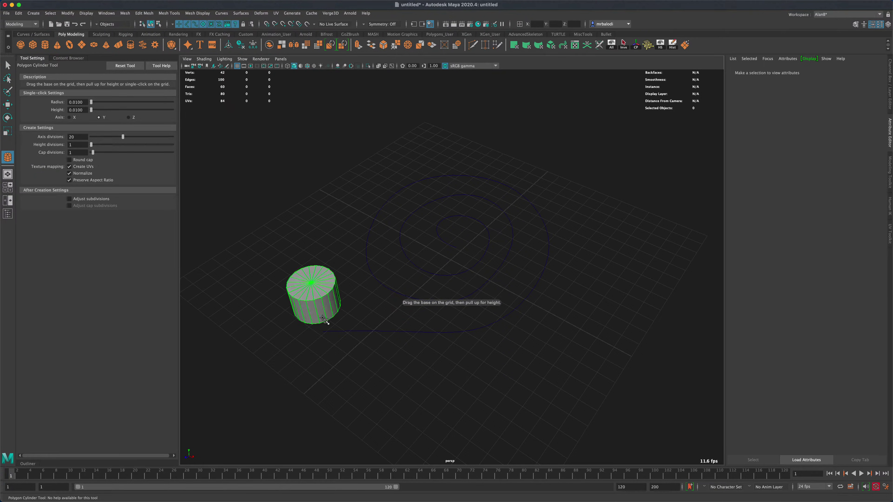
key(q)
Set polyCylinder1's Subdivisions Caps to 0 and Subdivisions Axis to 8
click(814, 72)
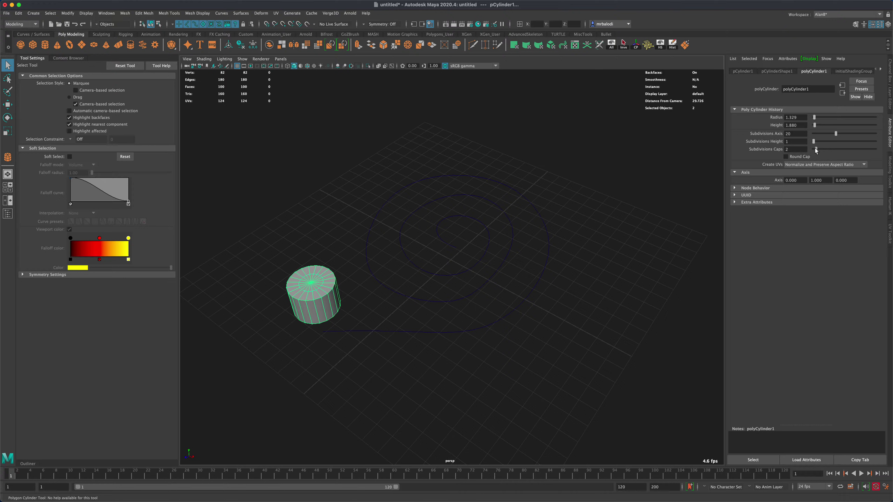
drag(816, 149, 810, 152)
drag(836, 135, 820, 137)
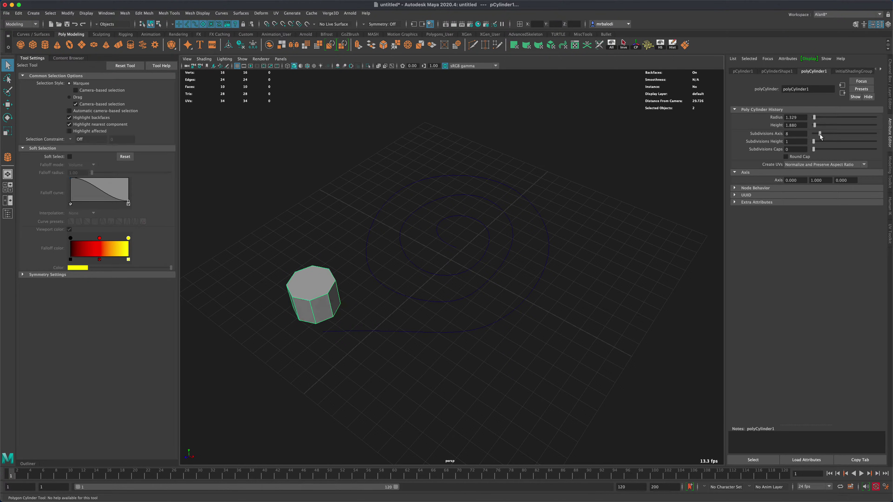
mouse_move(414, 361)
alt+mouse_down()
mouse_move(425, 339)
mouse_move(424, 353)
alt+mouse_up()
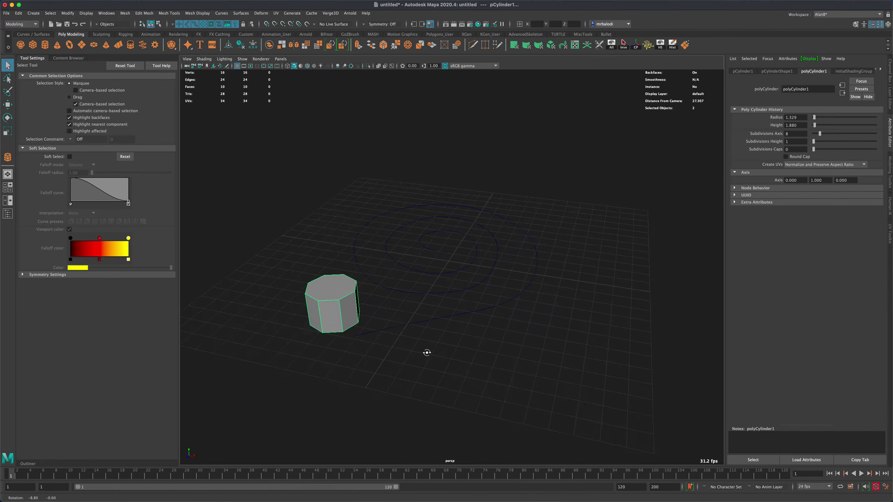
Rotate the cylinder to lay it on its side
click(7, 118)
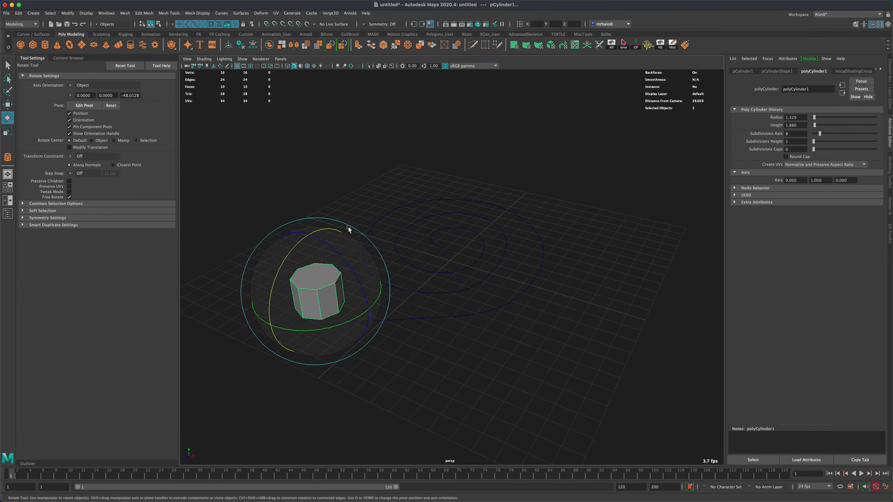
alt+drag(352, 267, 300, 233)
alt+drag(339, 206, 353, 305)
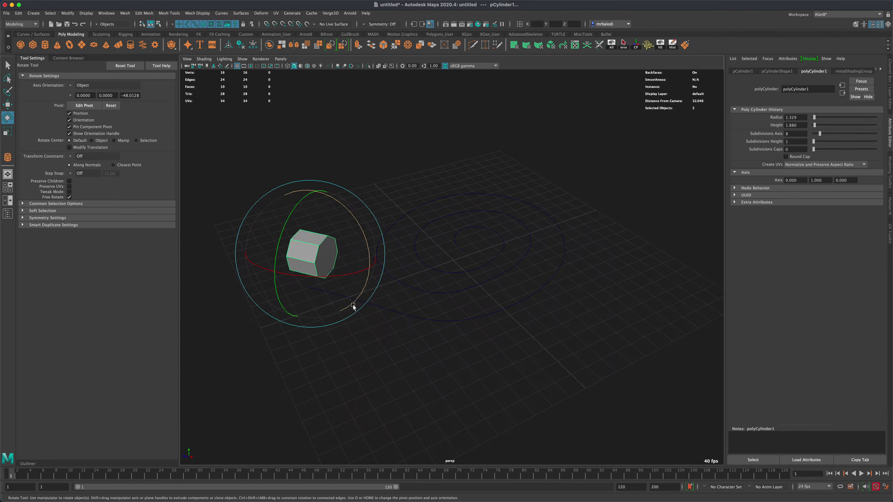
key(q)
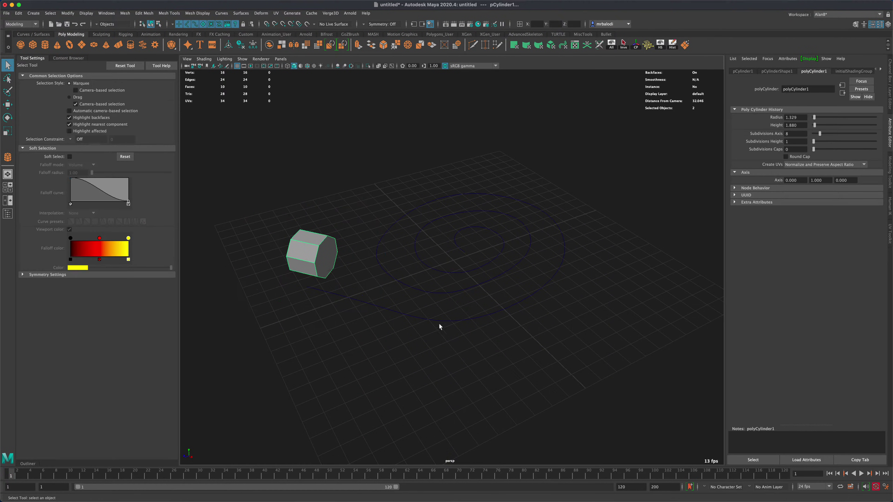
Move the cylinder left and down to the spiral curve's starting end
click(7, 106)
alt+drag(311, 310, 367, 341)
drag(271, 257, 254, 258)
click(310, 294)
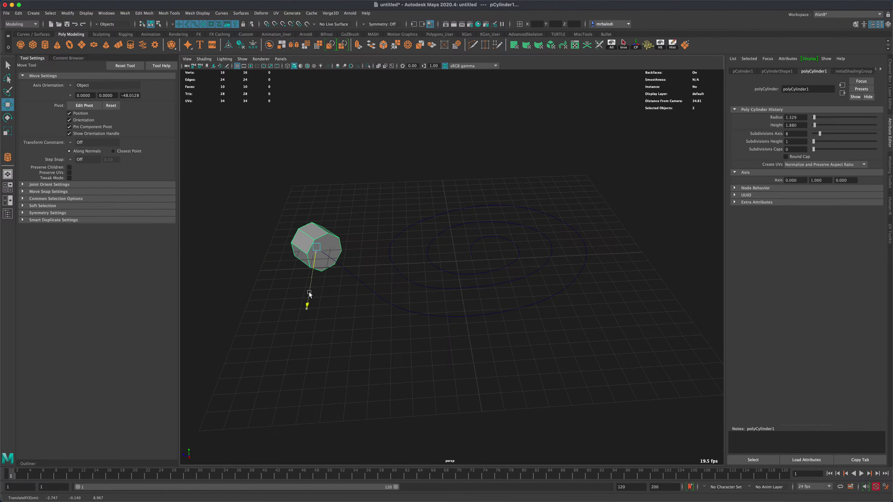
alt+drag(307, 300, 480, 365)
scroll(483, 365, up, 5)
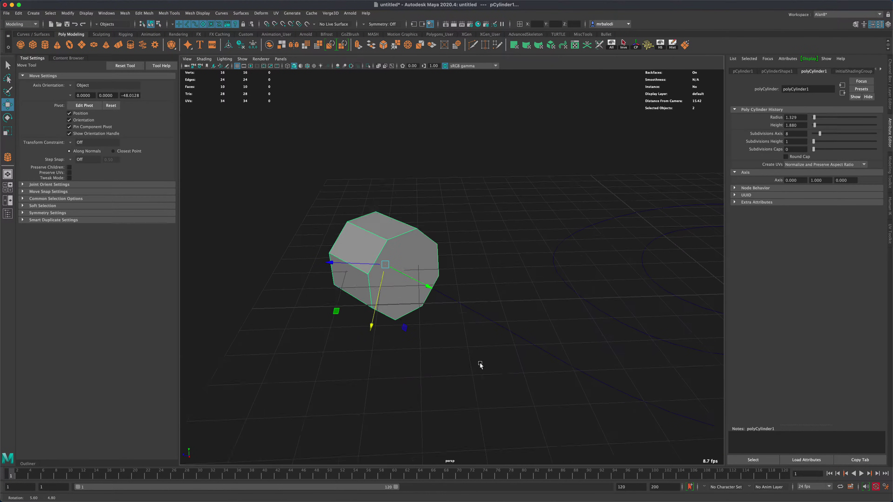
Scale the cylinder down slightly and evenly
click(7, 131)
drag(385, 265, 374, 269)
click(6, 64)
alt+drag(335, 146, 440, 217)
alt+right_drag(440, 217, 422, 286)
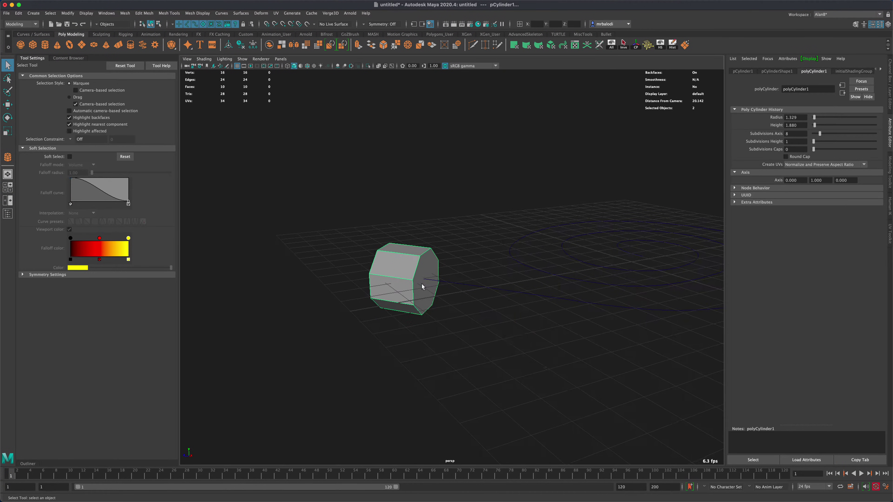
alt+drag(460, 331, 475, 368)
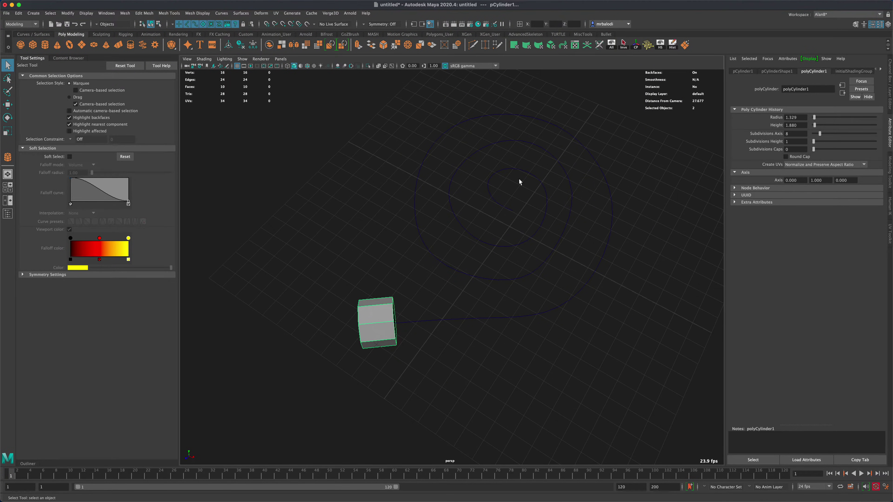
alt+drag(519, 181, 473, 380)
Switch to face mode and select all cylinder faces except one cap
right_drag(330, 302, 333, 322)
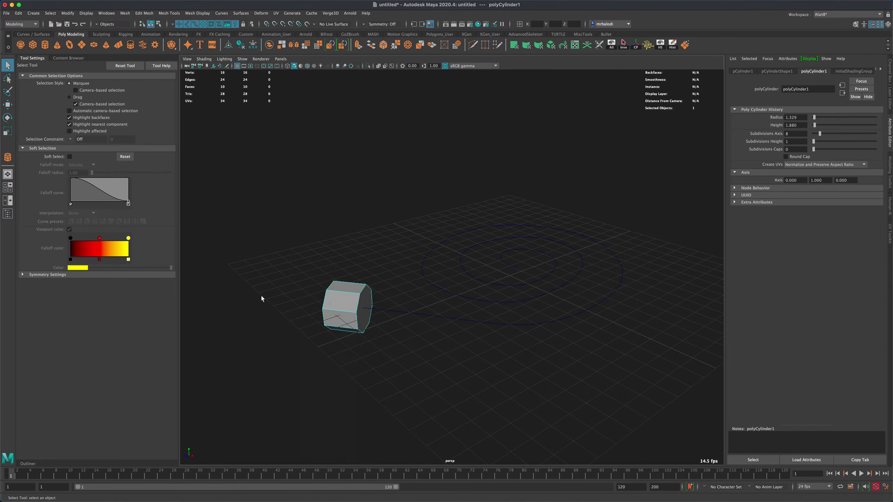
alt+drag(261, 299, 303, 276)
drag(311, 268, 375, 385)
Delete the selected faces, then select the remaining octagon together with the spiral curve
key(Delete)
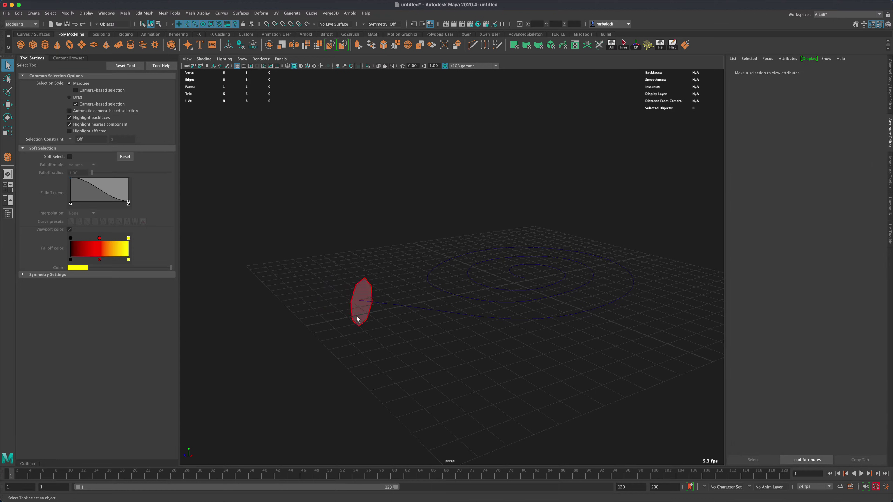
click(359, 317)
alt+drag(359, 317, 481, 351)
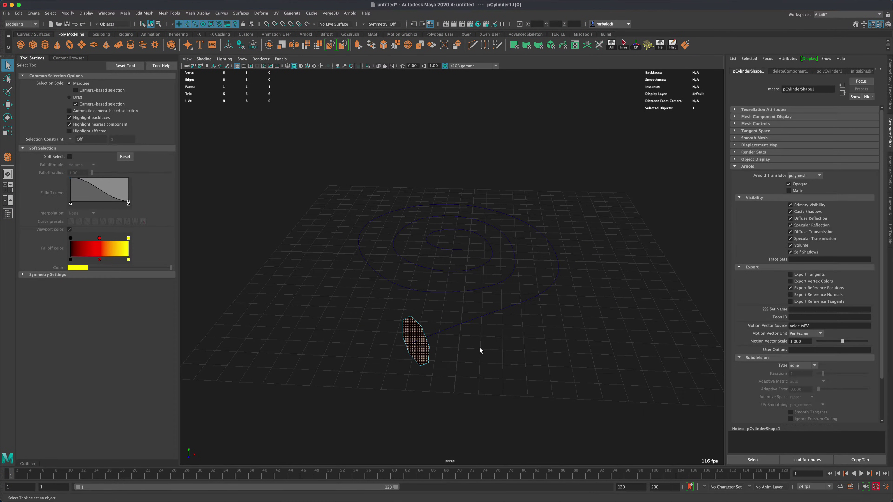
shift+click(478, 319)
mouse_move(544, 359)
alt+mouse_down()
mouse_move(514, 363)
mouse_move(541, 369)
alt+mouse_up()
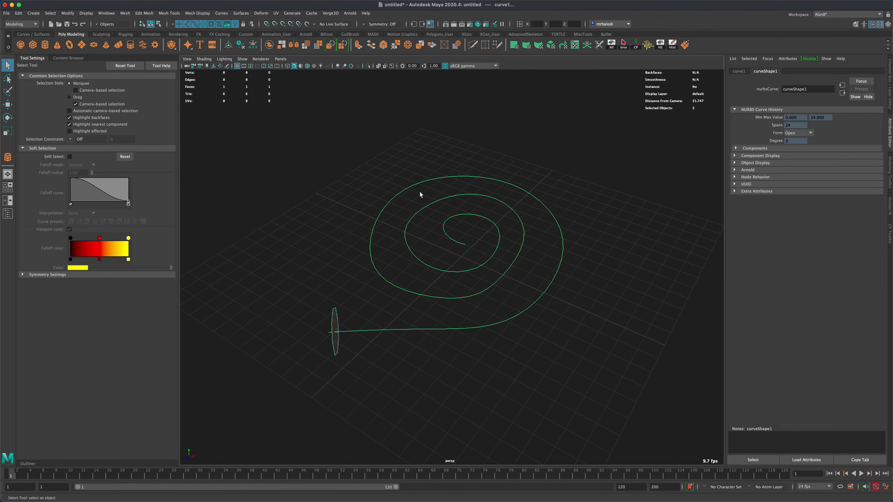
Extrude the octagonal face along the spiral curve with 100 divisions
click(358, 46)
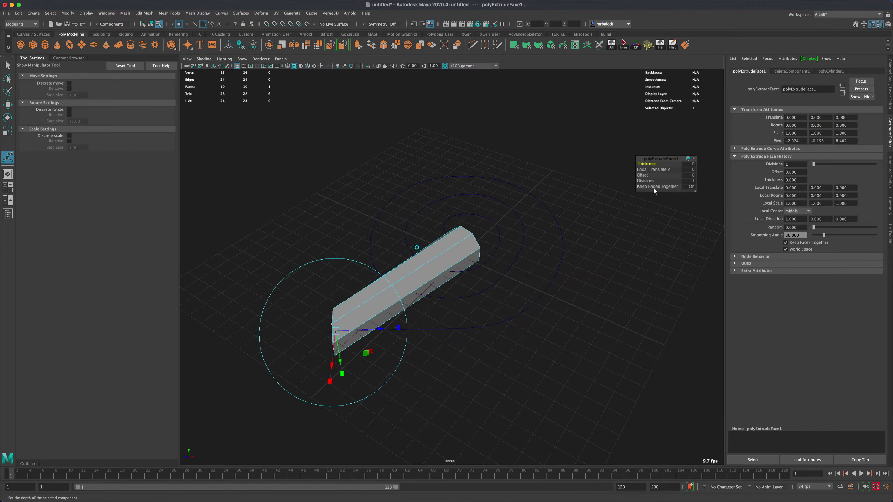
click(647, 181)
middle_drag(646, 180, 844, 203)
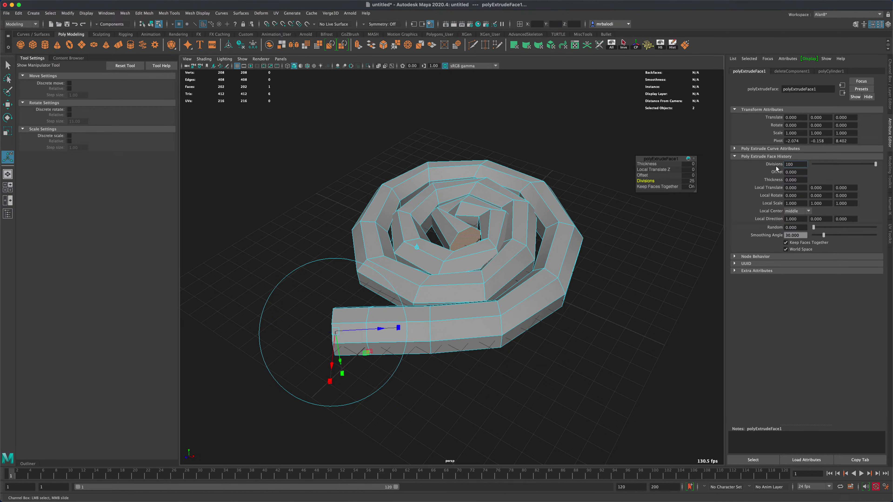
key(Return)
alt+drag(647, 227, 656, 218)
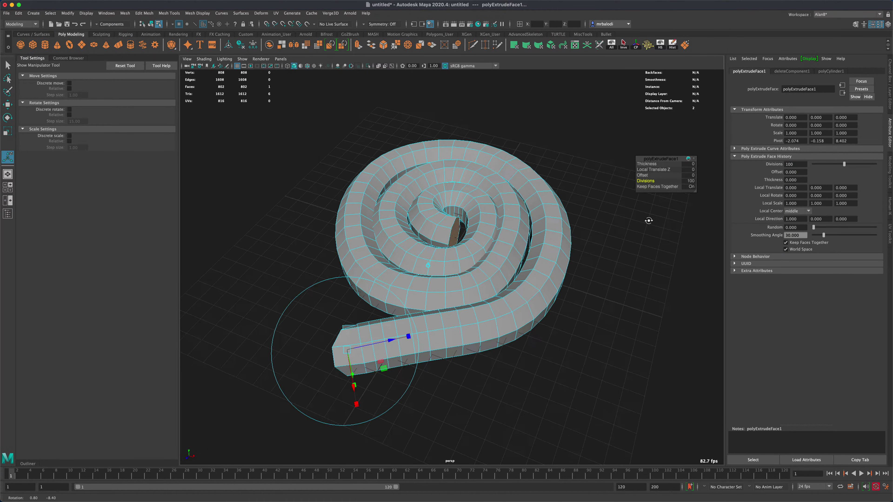
Set the extrusion's Taper to 0.085 so the tube thins toward the centre
click(750, 149)
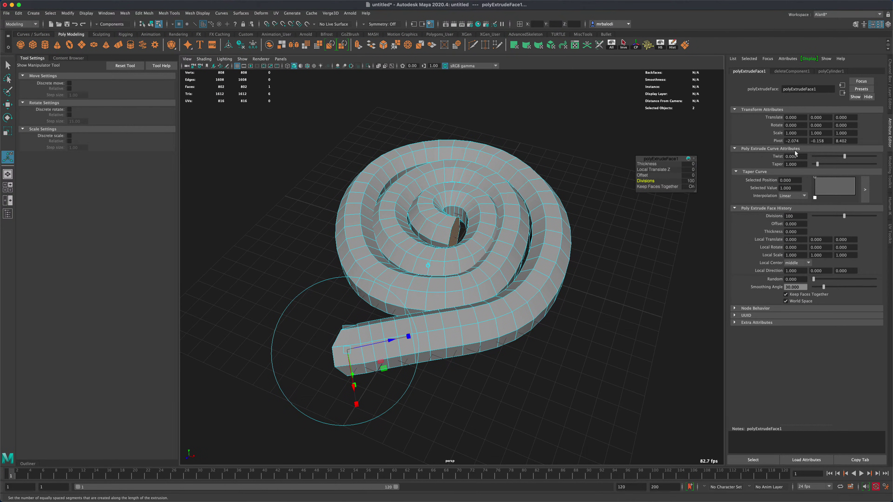
drag(817, 166, 863, 160)
key(r)
alt+drag(605, 380, 598, 330)
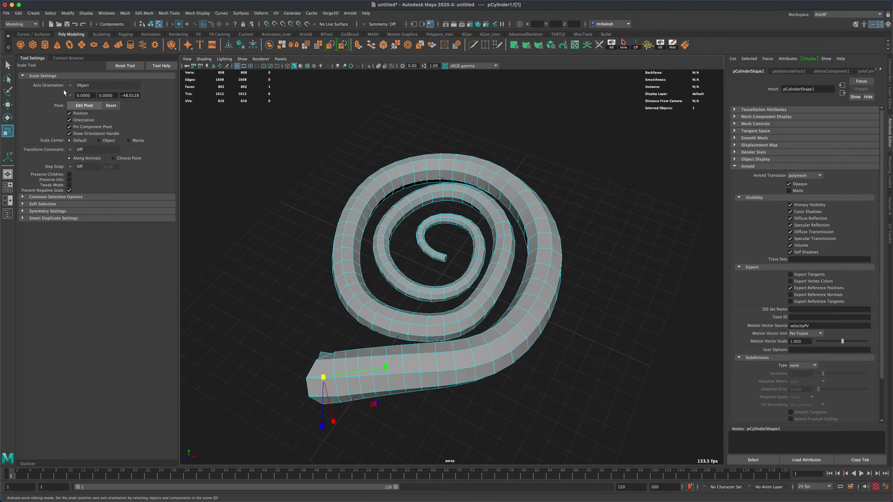
Switch to the Select Tool and put the spiral tube back into Object Mode
click(7, 65)
alt+drag(263, 311, 285, 312)
alt+drag(522, 209, 315, 251)
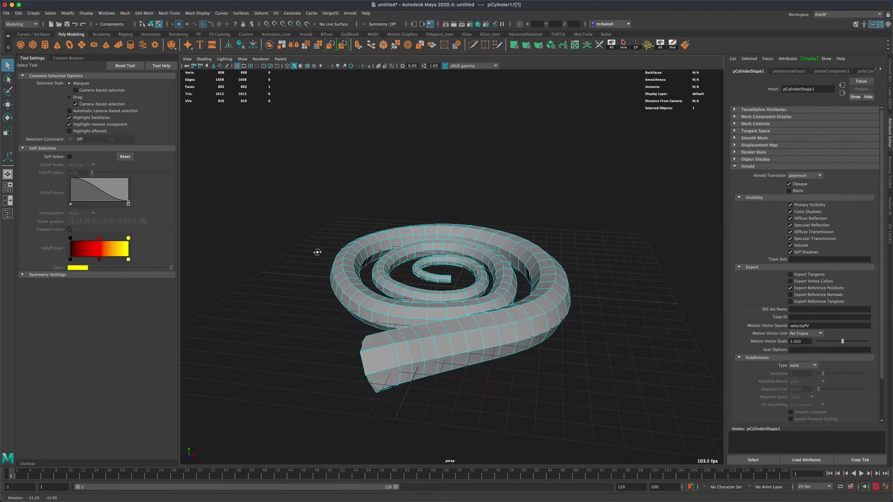
right_drag(381, 364, 413, 289)
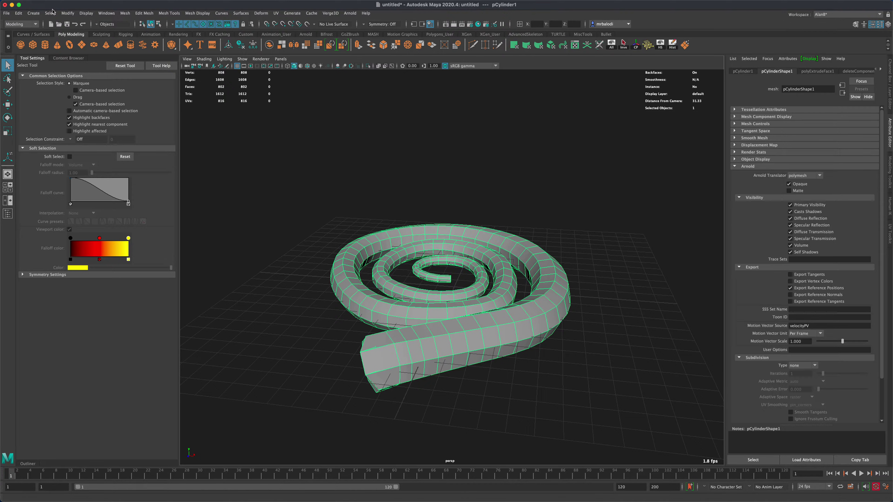
Run Edit > Delete by Type > History on the tube, then deselect it
click(18, 13)
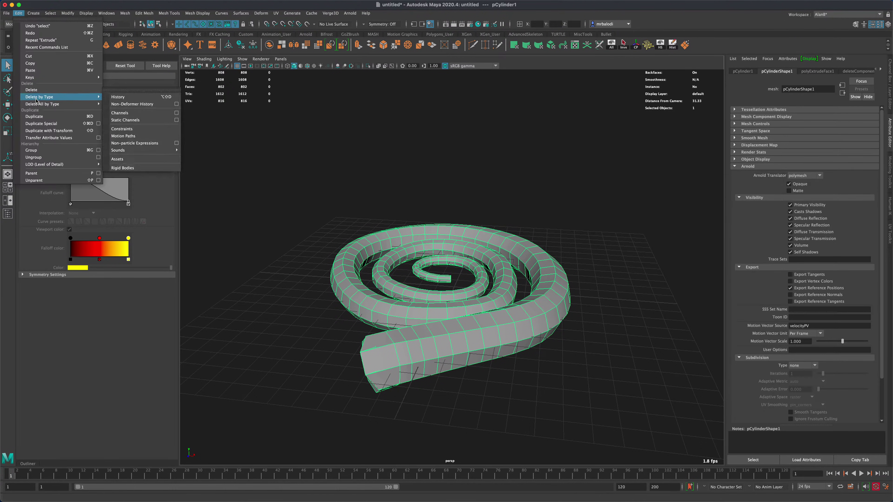
mouse_move(42, 98)
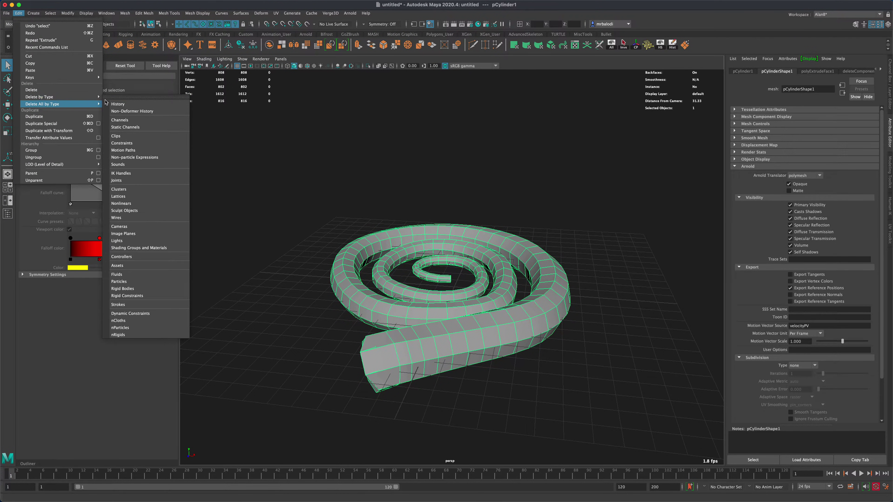
click(120, 100)
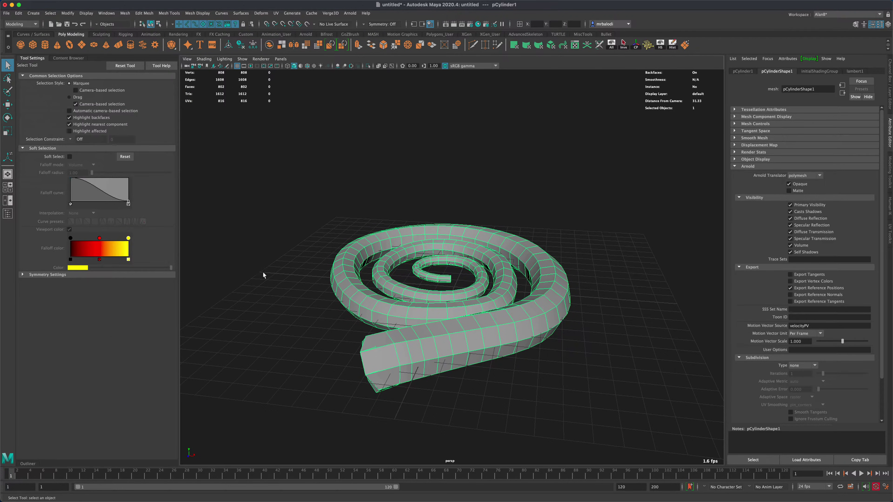
alt+drag(261, 275, 255, 282)
alt+drag(556, 343, 600, 344)
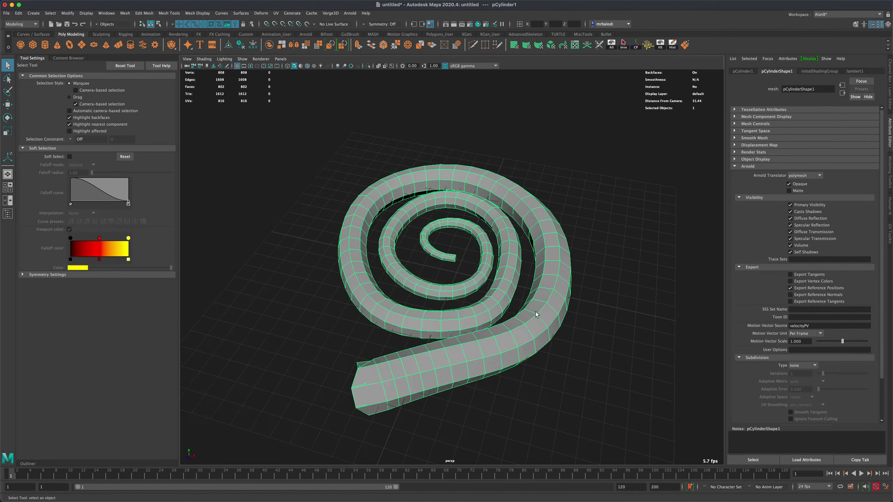
alt+drag(536, 314, 564, 331)
alt+drag(362, 255, 320, 245)
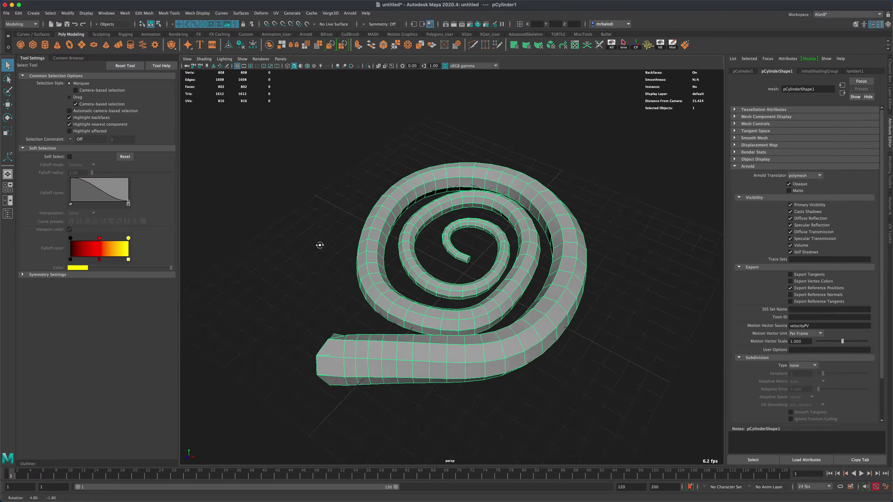
click(328, 144)
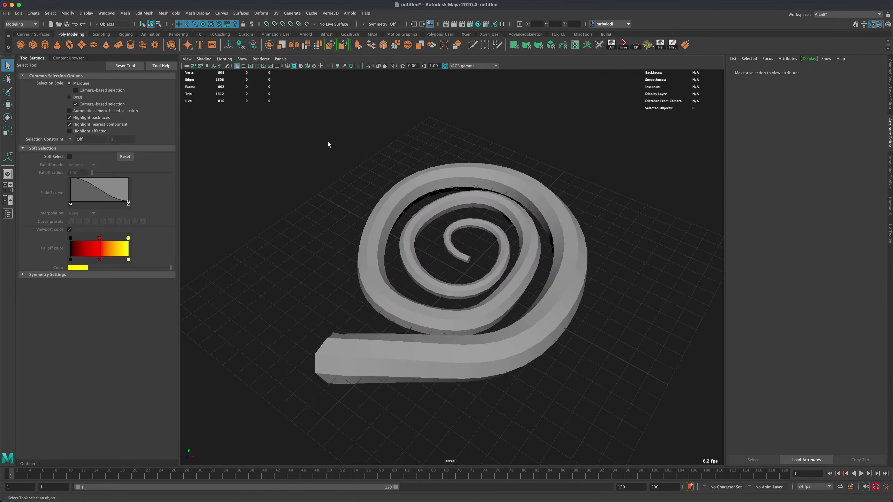
Turn on Wireframe on Shaded, select the tube, and switch to face selection
click(308, 68)
mouse_move(318, 196)
alt+mouse_down()
mouse_move(353, 190)
mouse_move(346, 322)
alt+mouse_up()
click(453, 389)
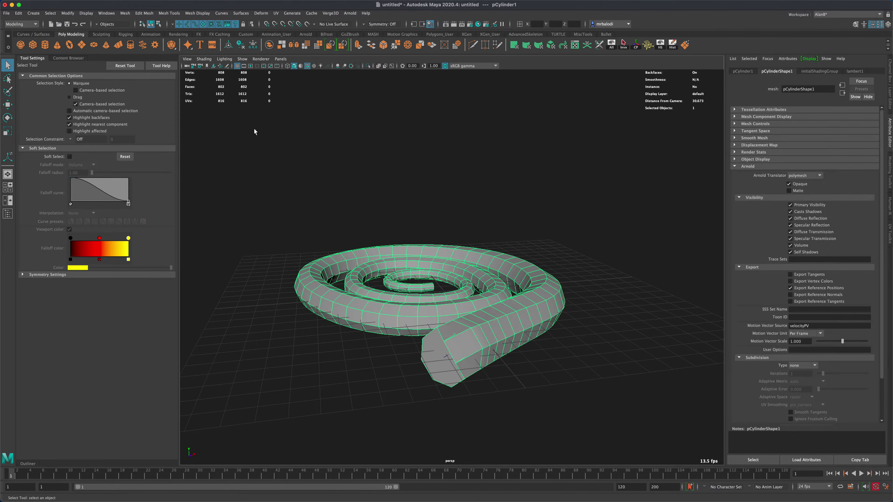
alt+drag(254, 129, 295, 154)
right_click(436, 373)
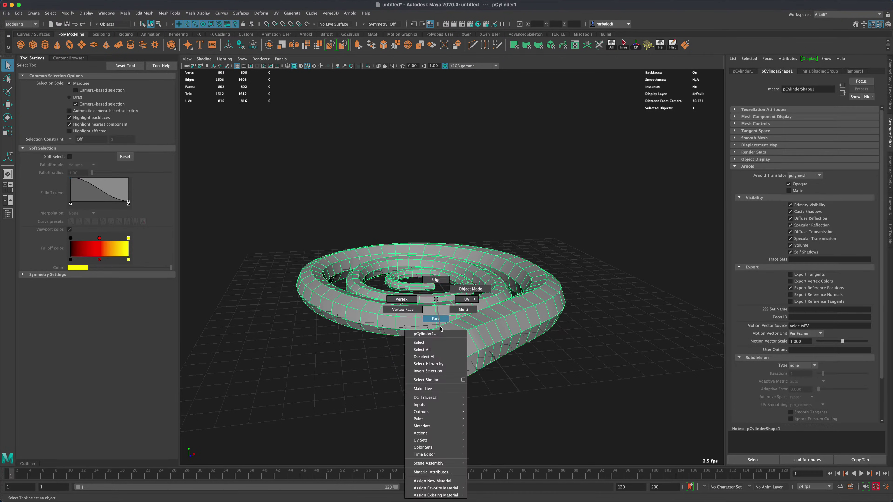
right_drag(441, 328, 441, 328)
Delete the faces capping the tube's outer end, including leftovers, leaving it open
click(435, 370)
alt+drag(436, 370, 459, 402)
drag(356, 410, 385, 399)
key(Delete)
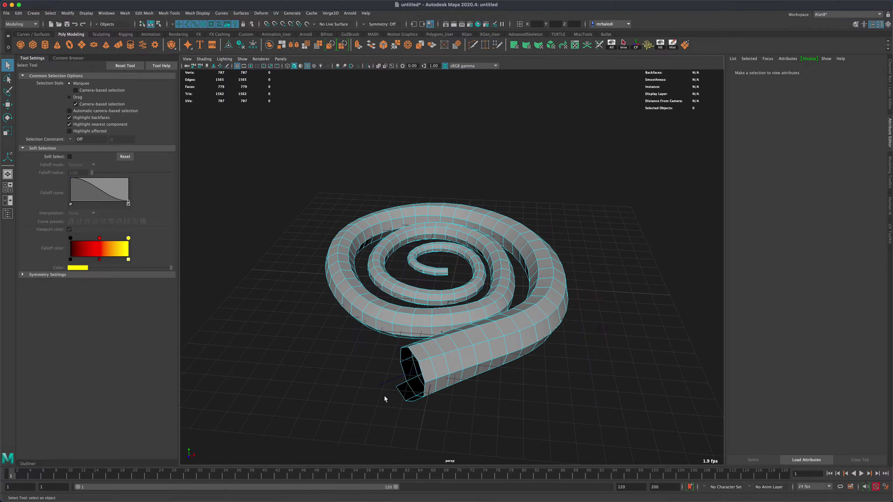
click(404, 391)
key(Delete)
drag(384, 398, 415, 366)
click(384, 399)
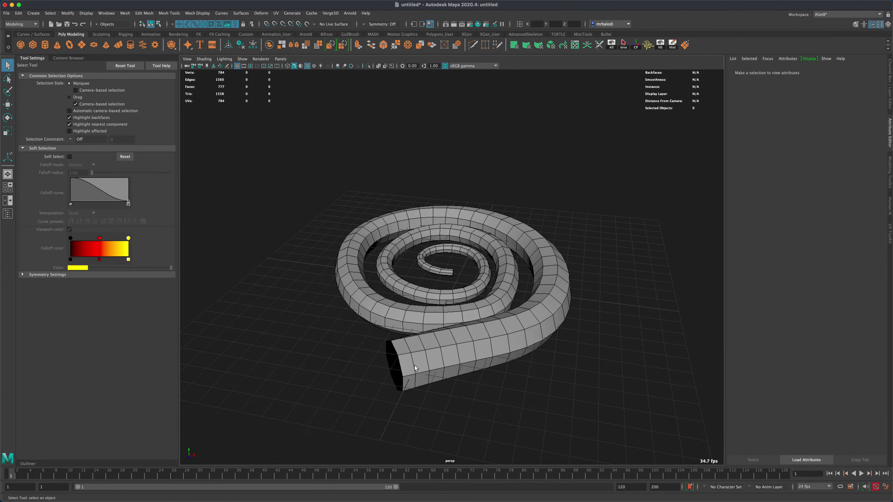
In edge mode, select the eight-edge border loop around the tube's open end
click(415, 368)
right_drag(415, 315, 422, 287)
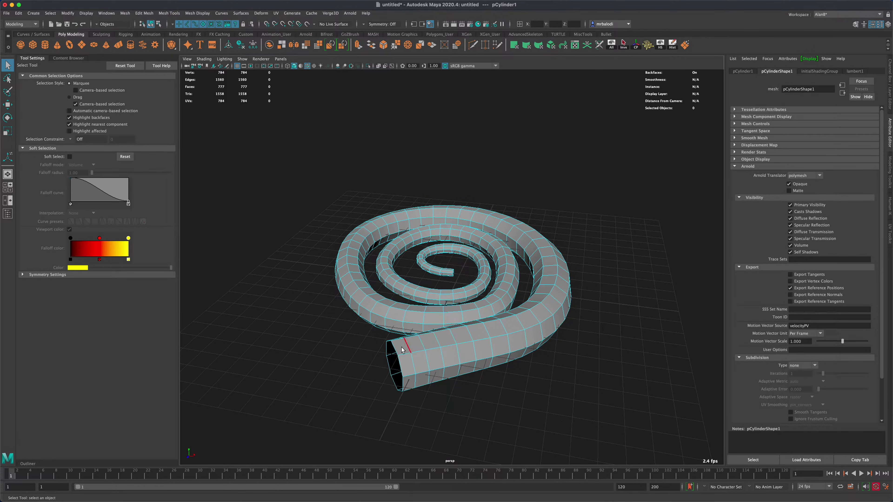
double_click(402, 349)
alt+drag(299, 359, 312, 349)
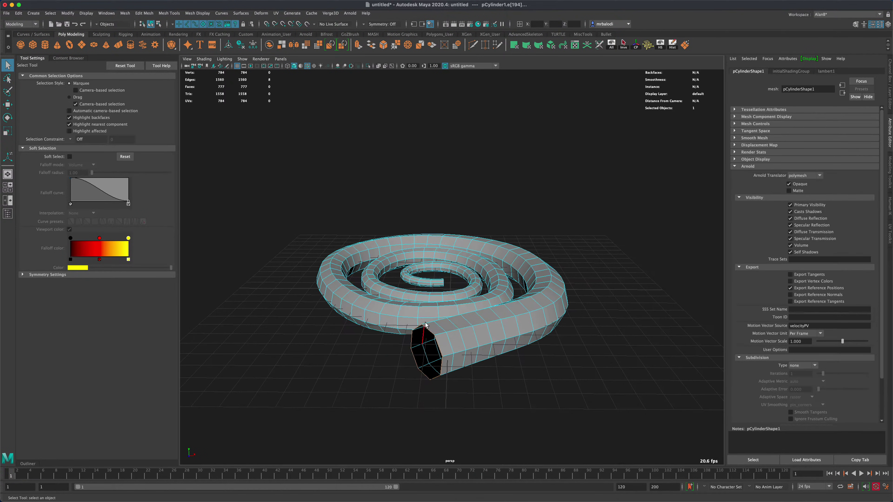
Try capping the end with Fill Hole, inspect the result, then undo the cap
click(371, 45)
alt+drag(338, 151, 347, 155)
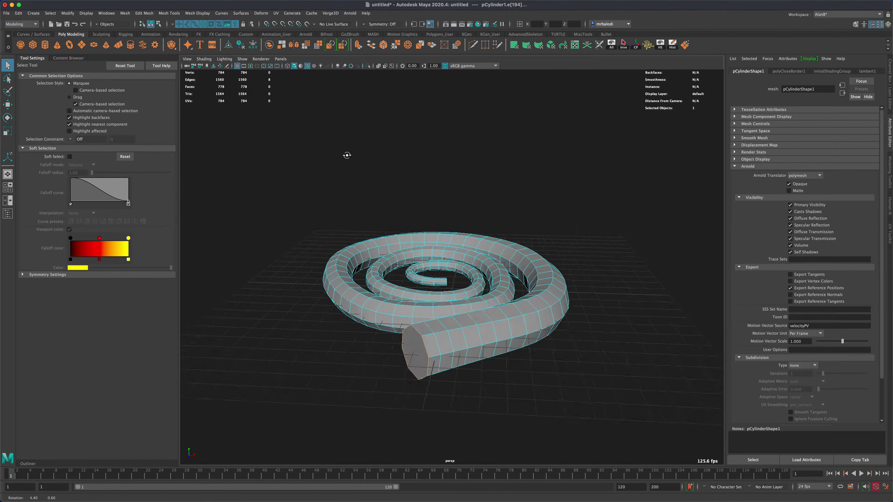
alt+drag(236, 281, 267, 284)
key(ctrl+z)
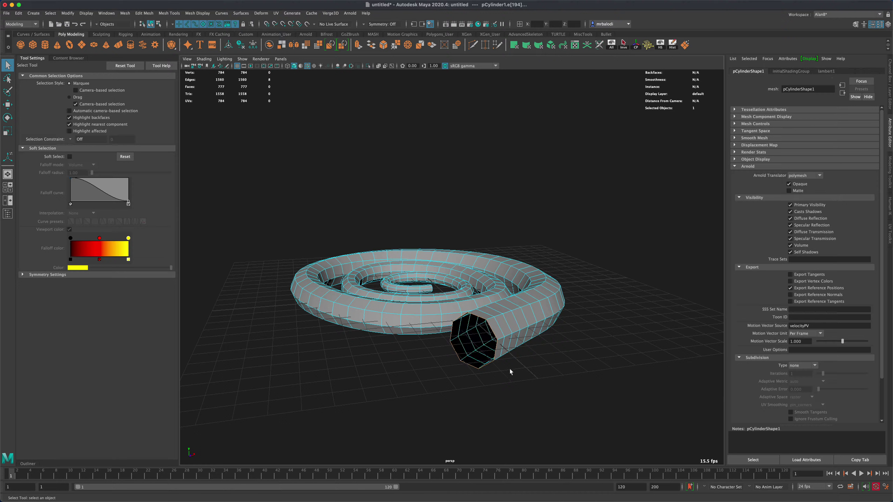
Extrude the border edges and scale the new ring inward to about 0.415
click(358, 46)
alt+drag(454, 371, 517, 388)
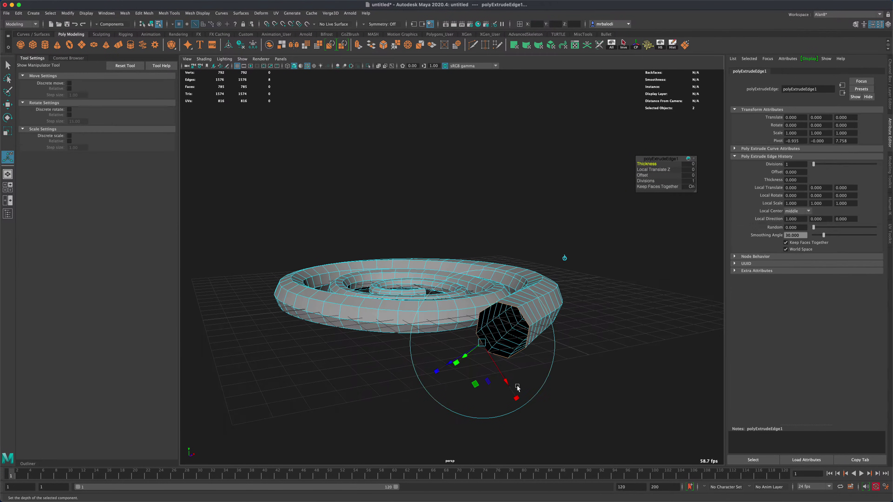
key(r)
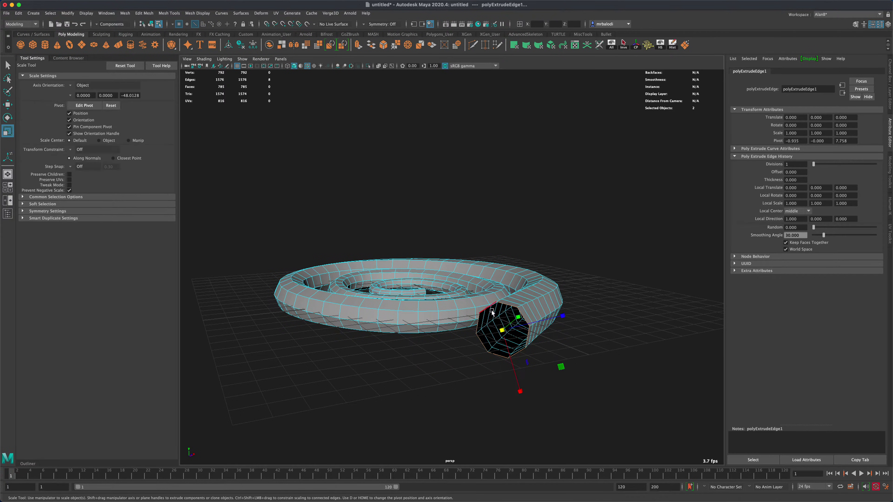
drag(501, 333, 470, 342)
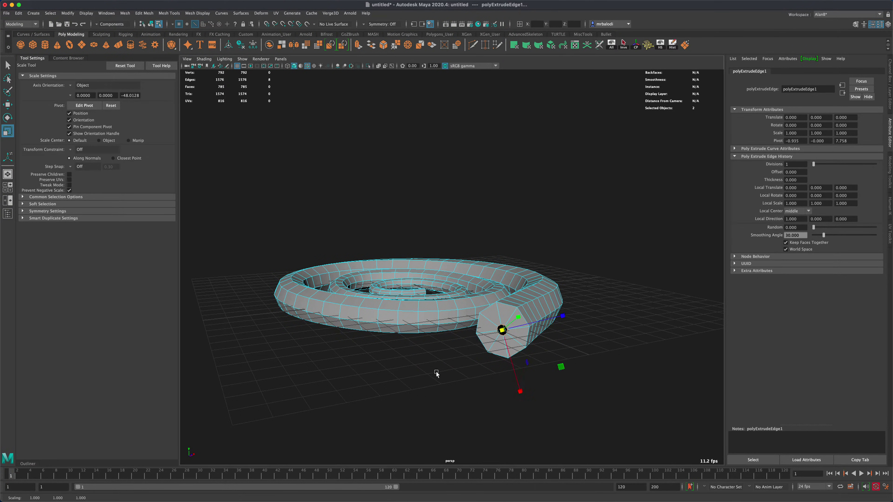
Convert the edge selection to vertices and merge them into one centre vertex
click(49, 13)
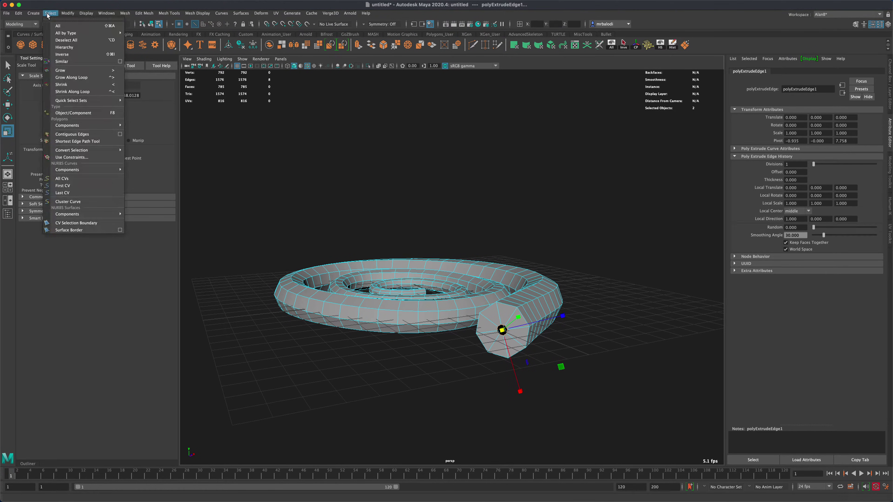
mouse_move(90, 150)
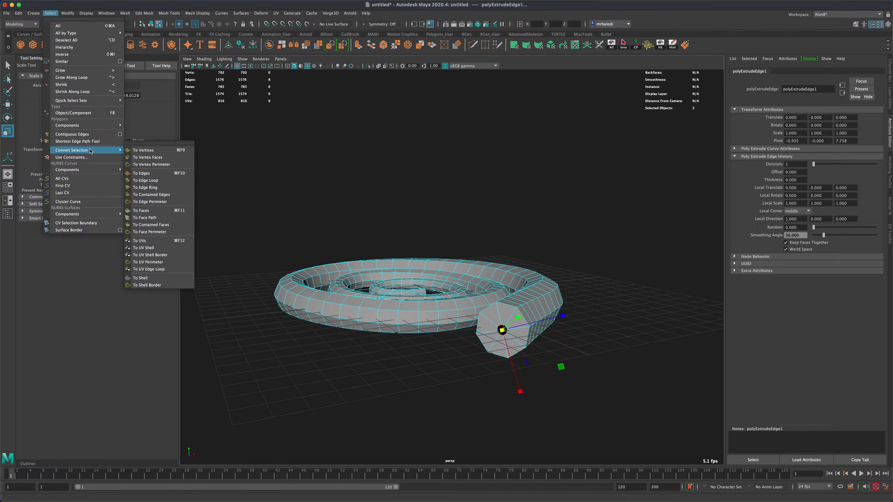
click(141, 151)
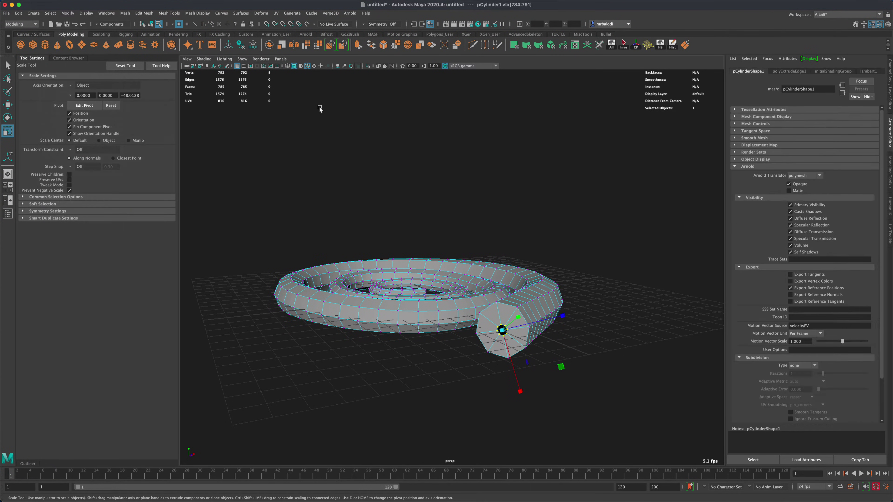
click(408, 47)
Return to Object Mode with nothing selected and view the spiral from nearly straight above
key(q)
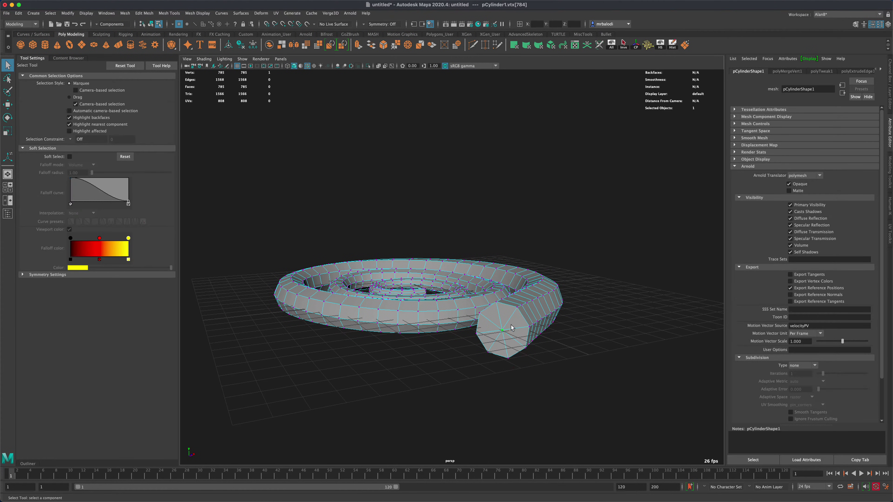
right_drag(511, 328, 544, 295)
alt+drag(616, 305, 676, 331)
alt+middle_drag(676, 331, 675, 312)
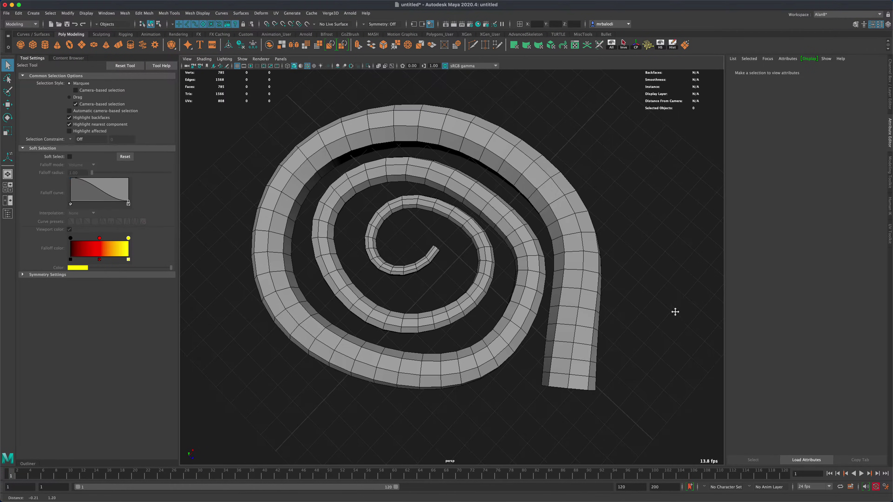